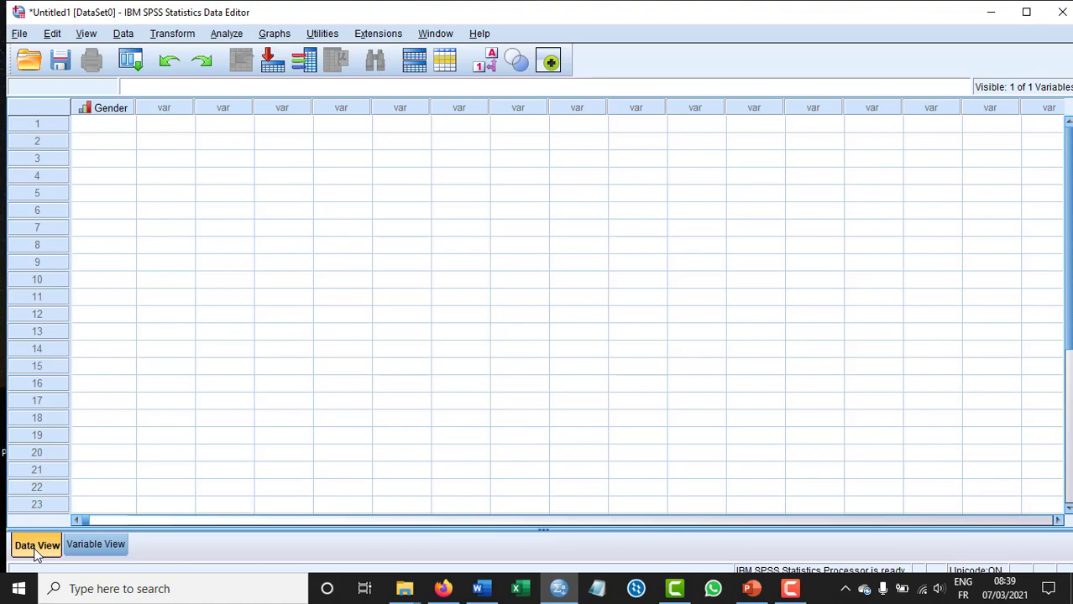
Step: Show Variable View and inspect the Gender variable's name and Label cells
left_click(90, 547)
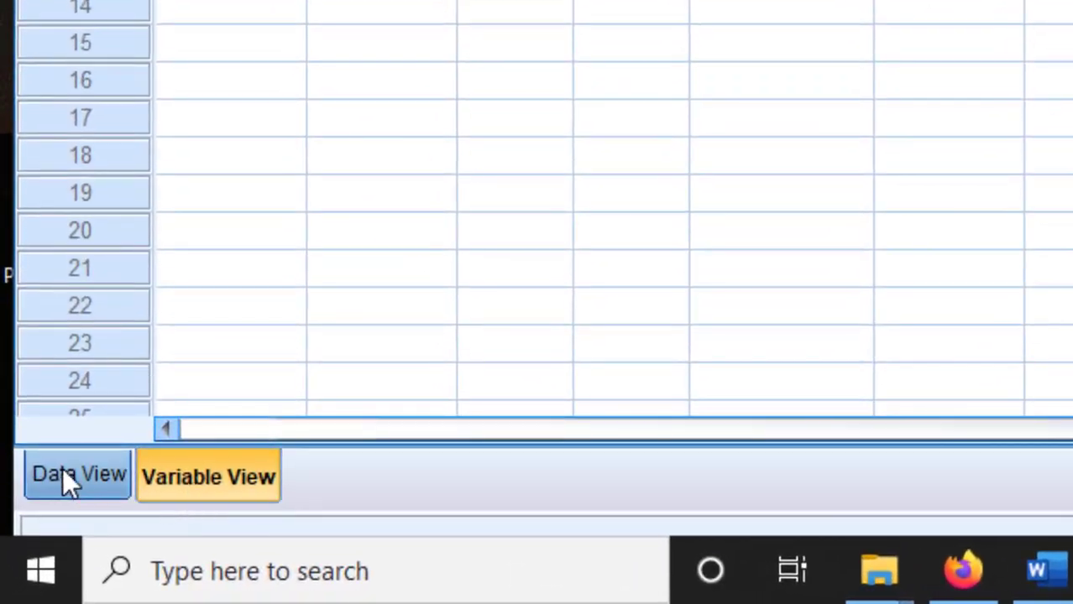
left_click(58, 472)
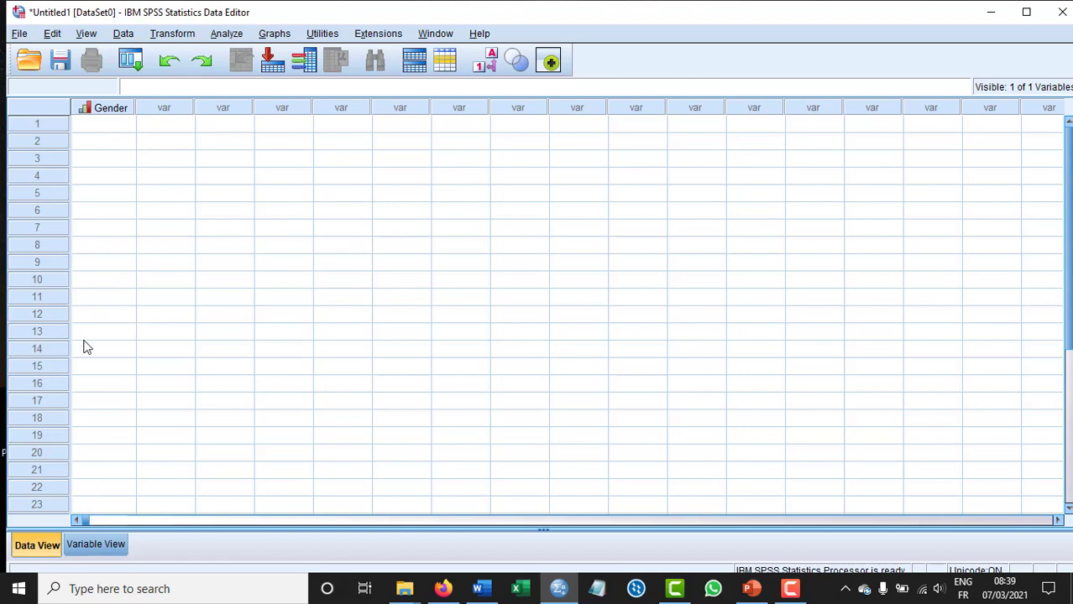
left_click(93, 544)
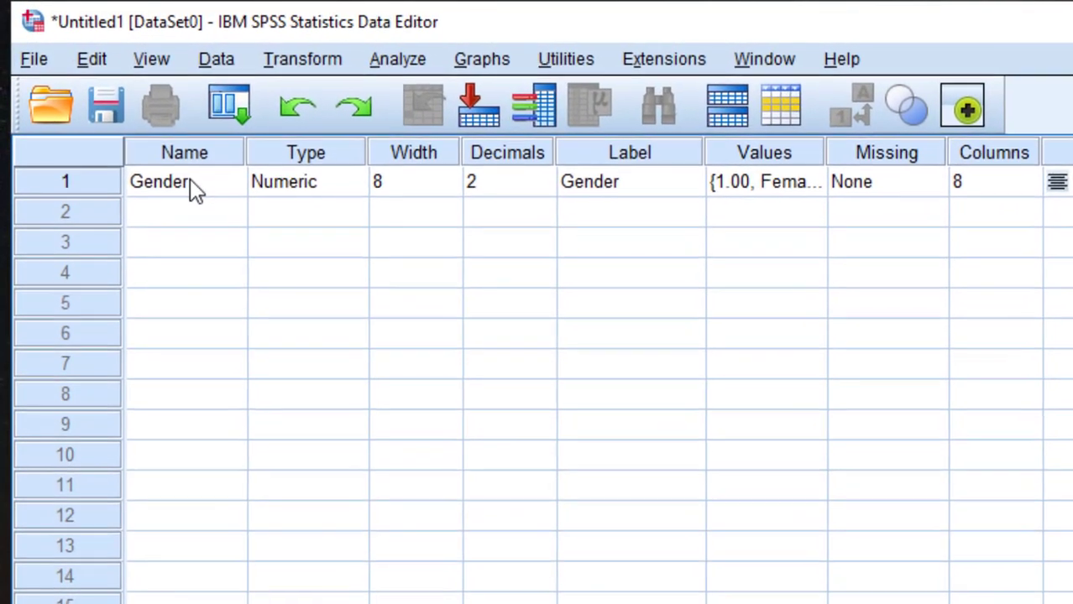
left_click(138, 135)
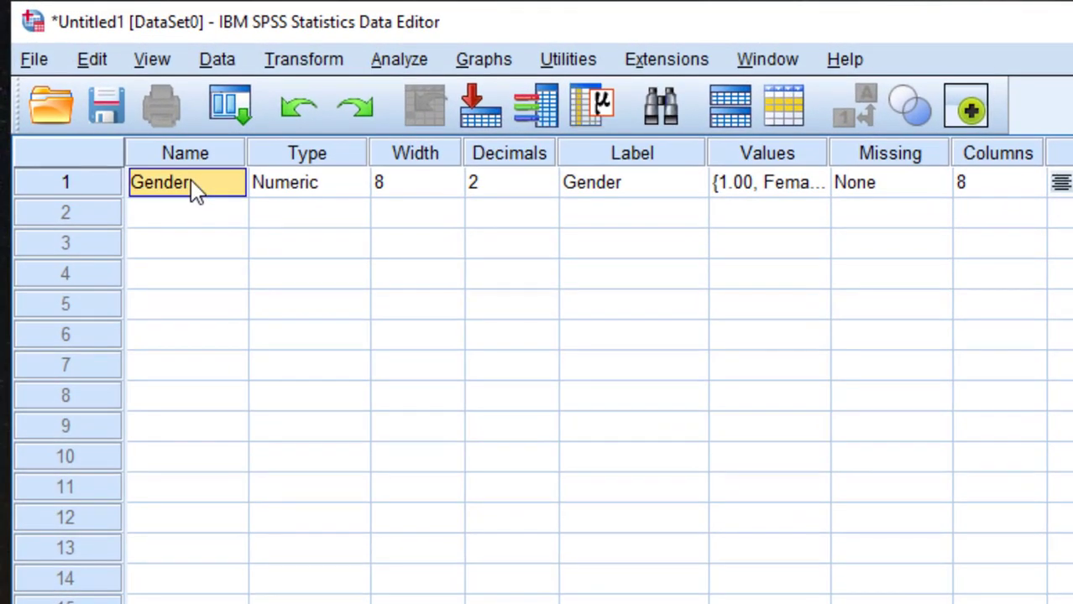
left_click(140, 135)
left_click(180, 212)
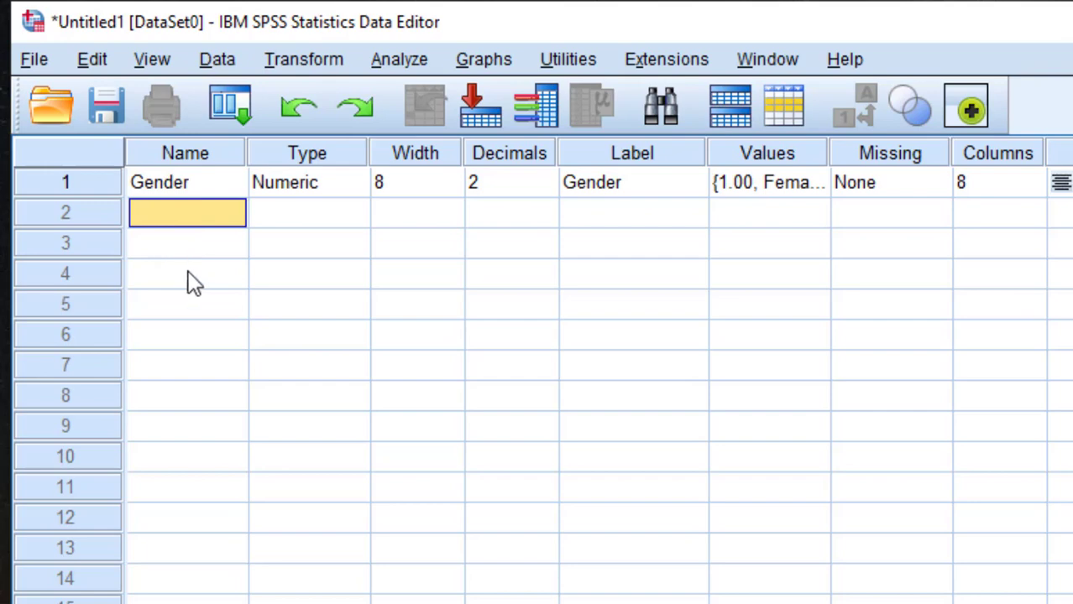
left_click(187, 193)
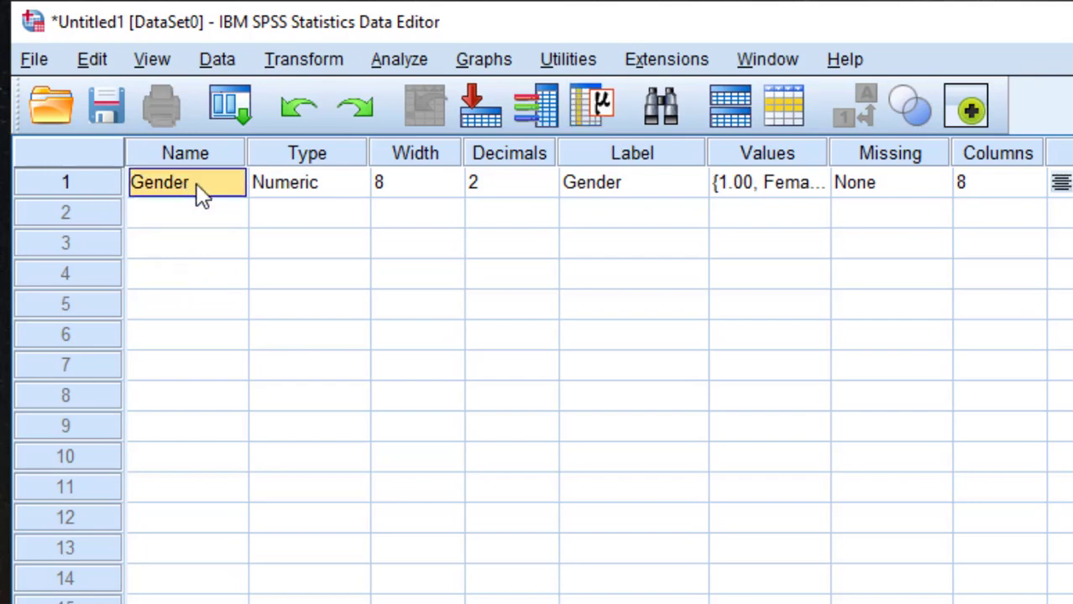
left_click(201, 193)
double_click(135, 183)
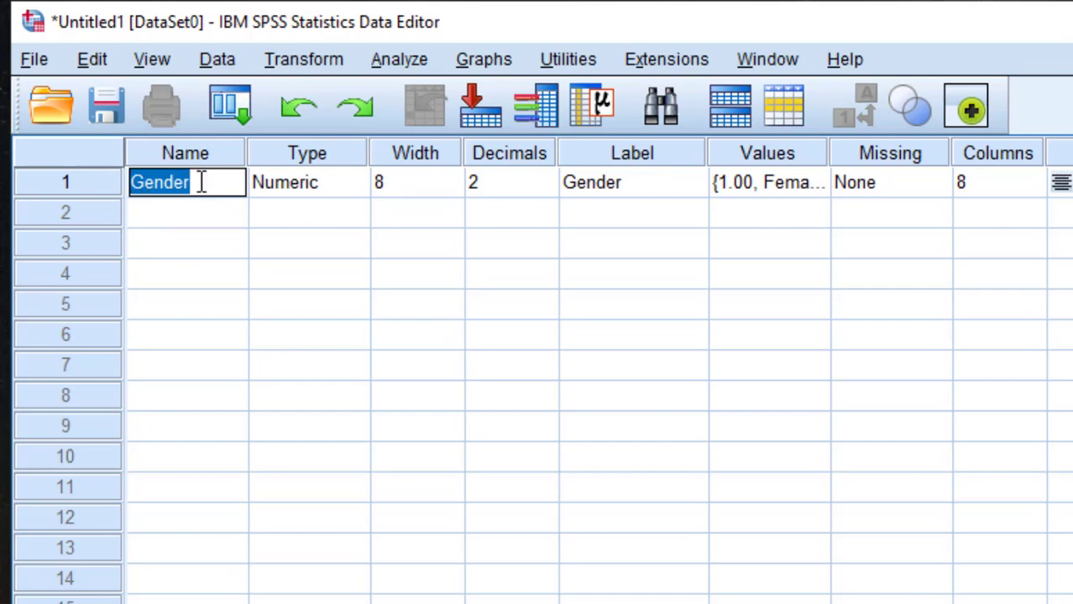
left_click(626, 157)
left_click(618, 188)
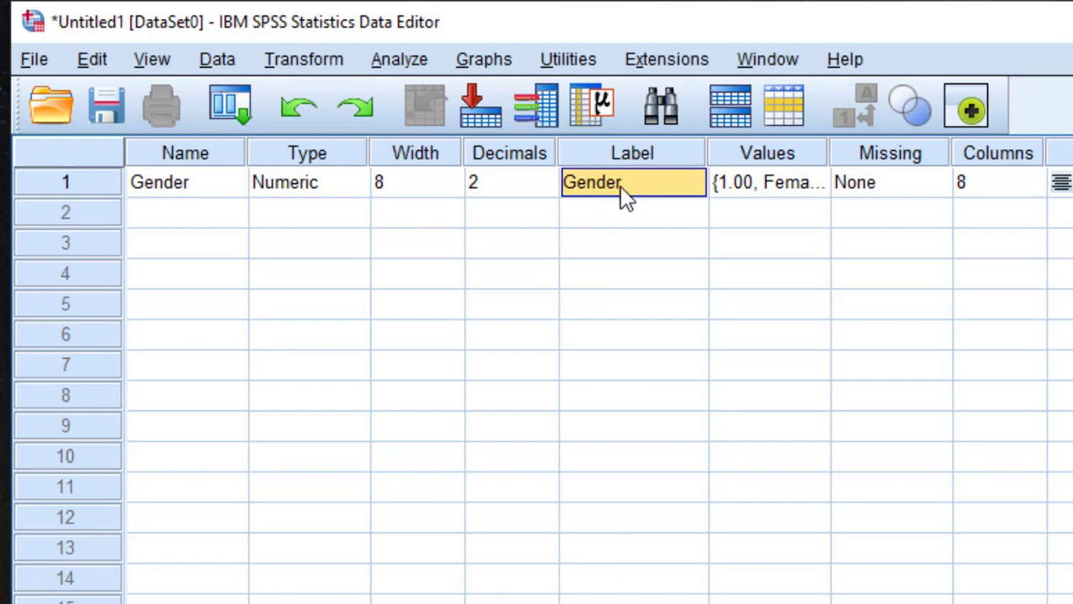
Step: Confirm Numeric as the Gender variable's type
left_click(320, 186)
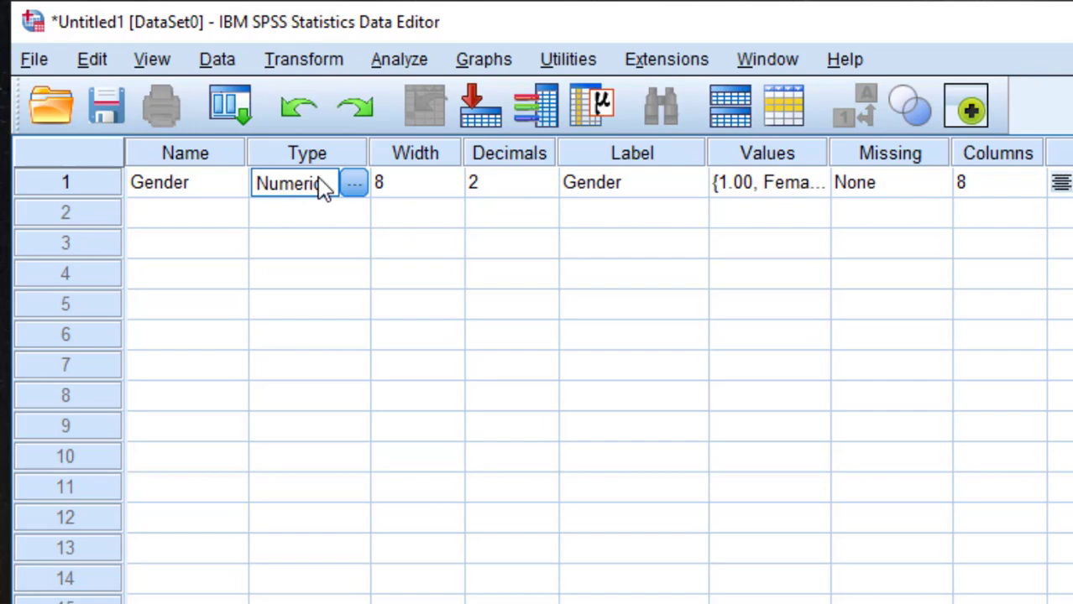
left_click(352, 185)
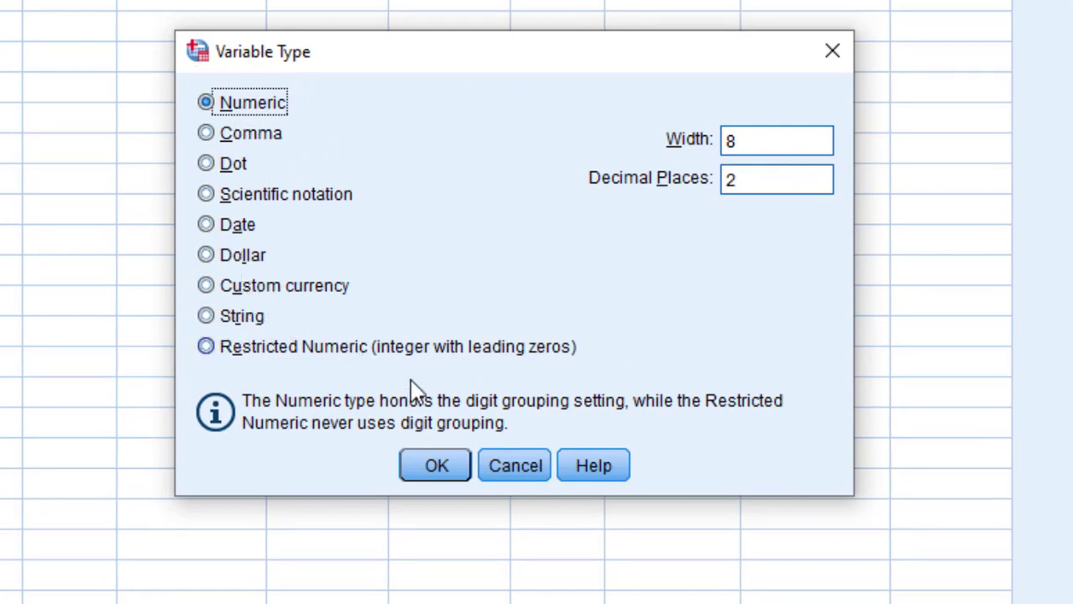
left_click(453, 486)
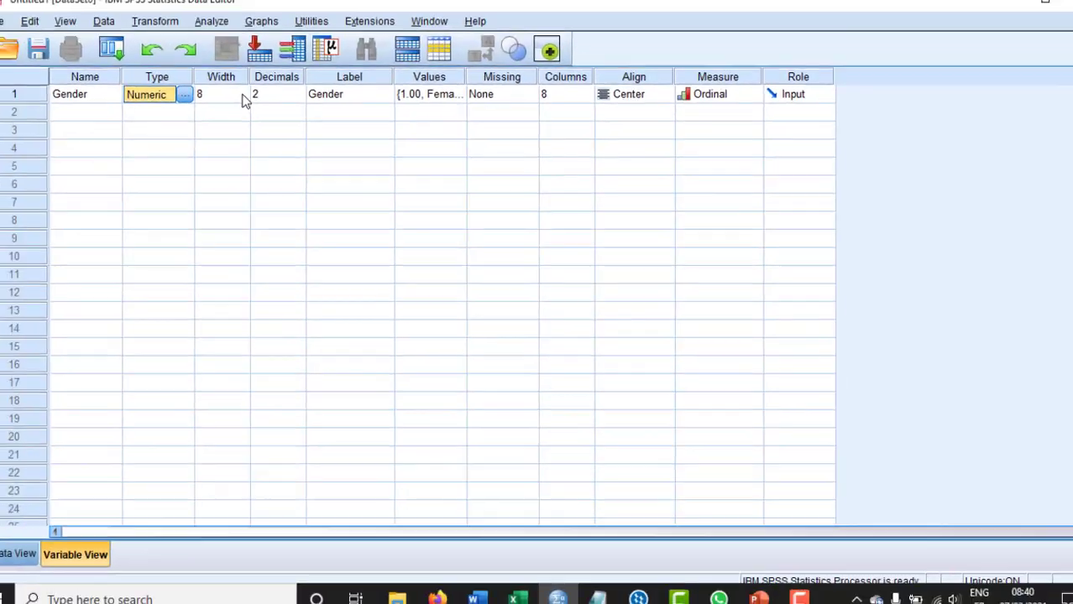
Step: Keep Gender's width at 8 and set its decimals to 0
left_click(240, 104)
left_click(256, 107)
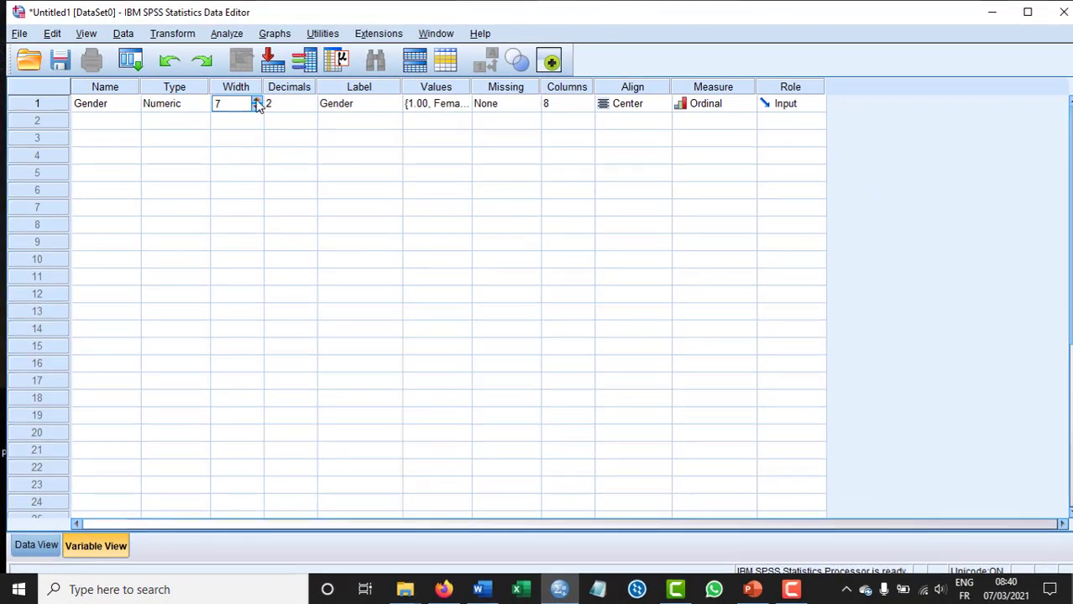
left_click(256, 100)
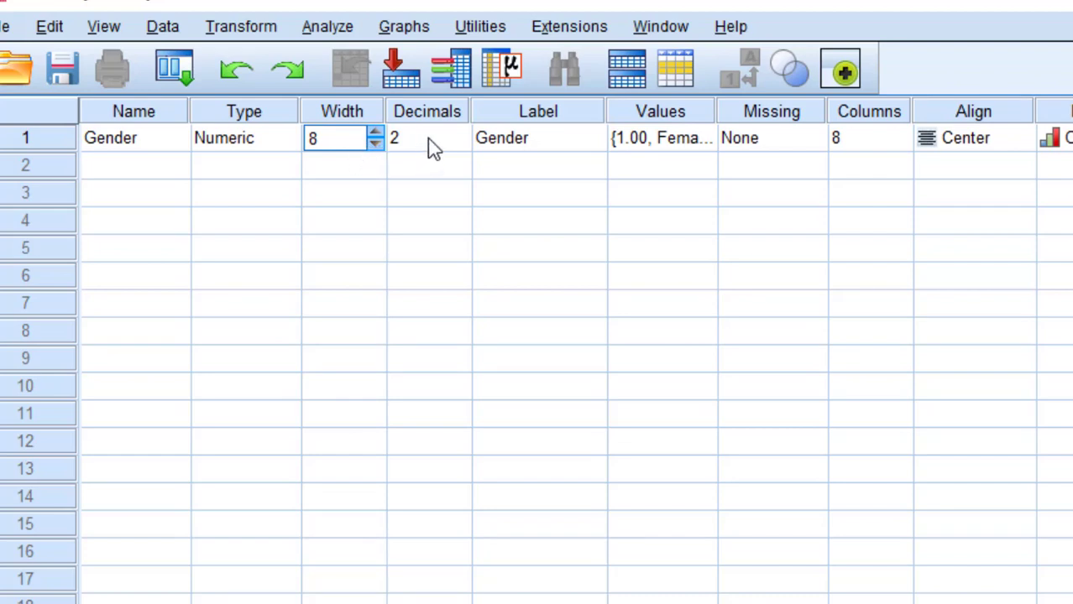
left_click(443, 137)
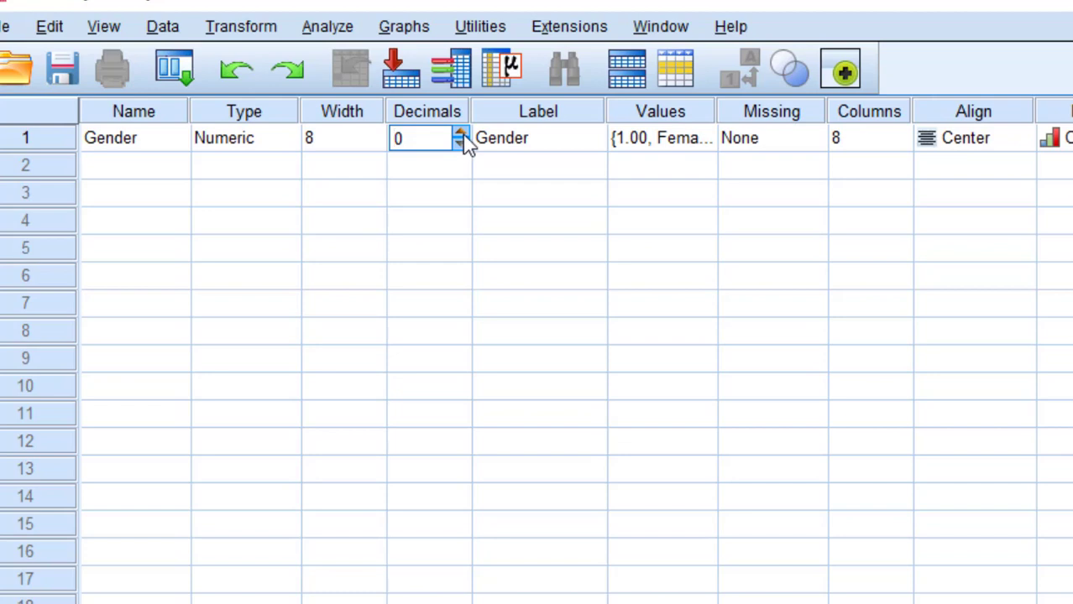
left_click(526, 140)
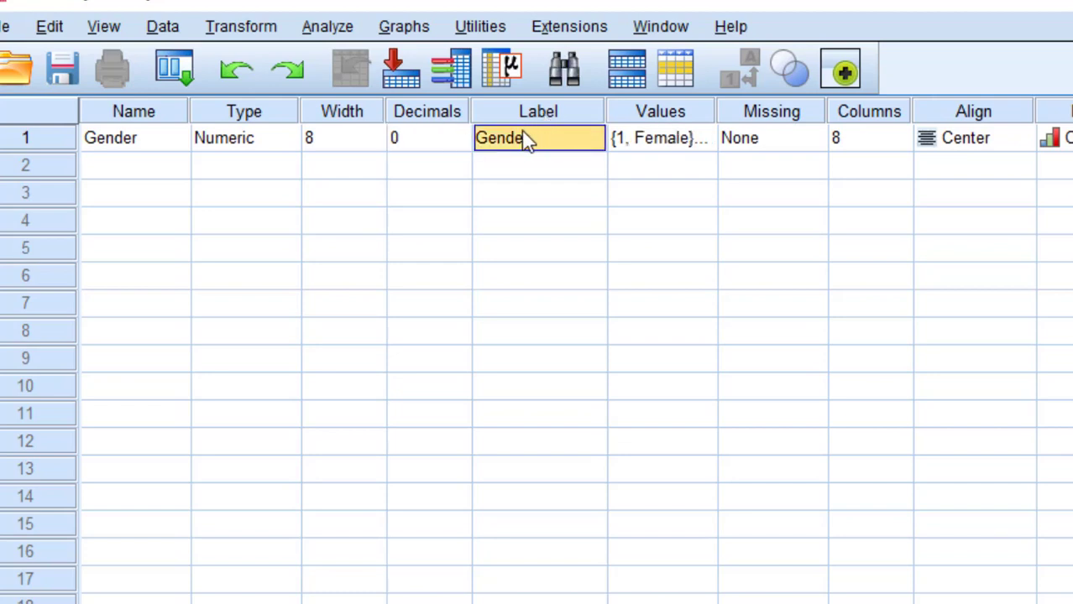
Step: Remove the existing 2 = Male and 1 = Female value labels from Gender
left_click(653, 141)
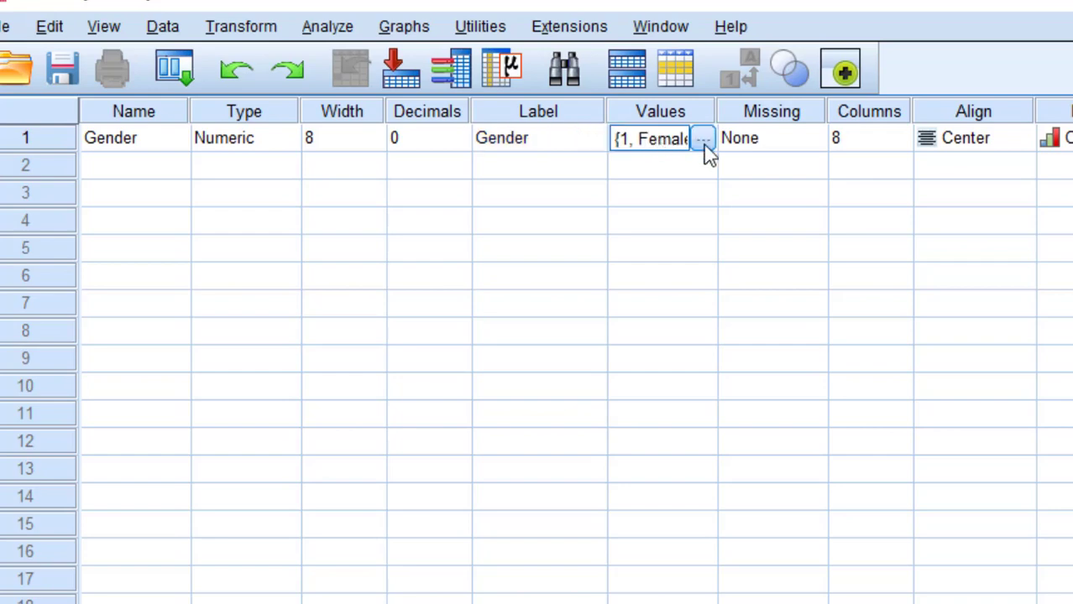
left_click(703, 141)
left_click(722, 440)
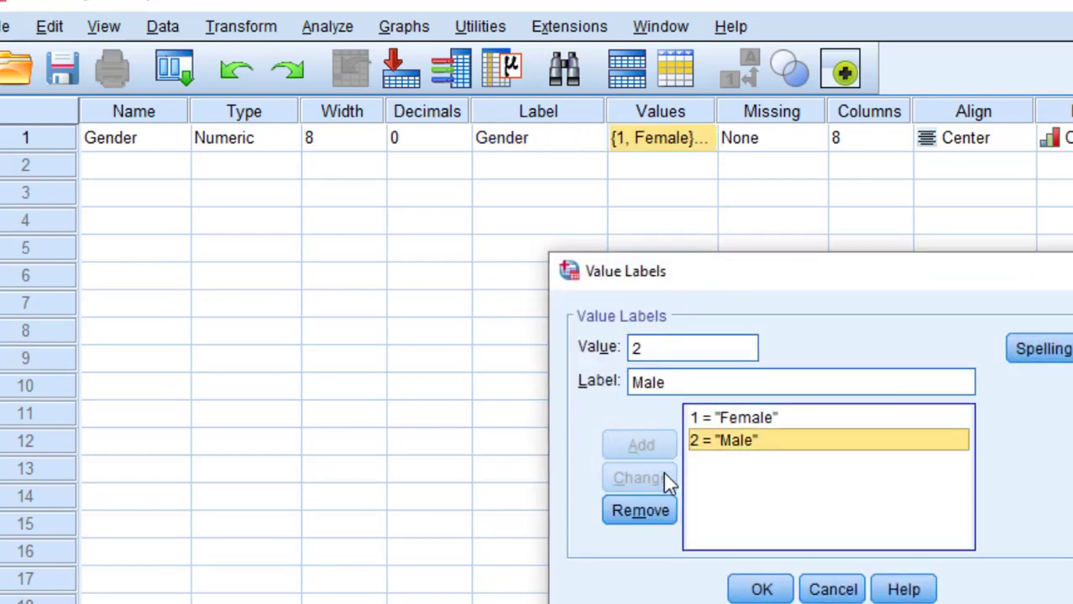
left_click(644, 510)
left_click(737, 418)
left_click(641, 508)
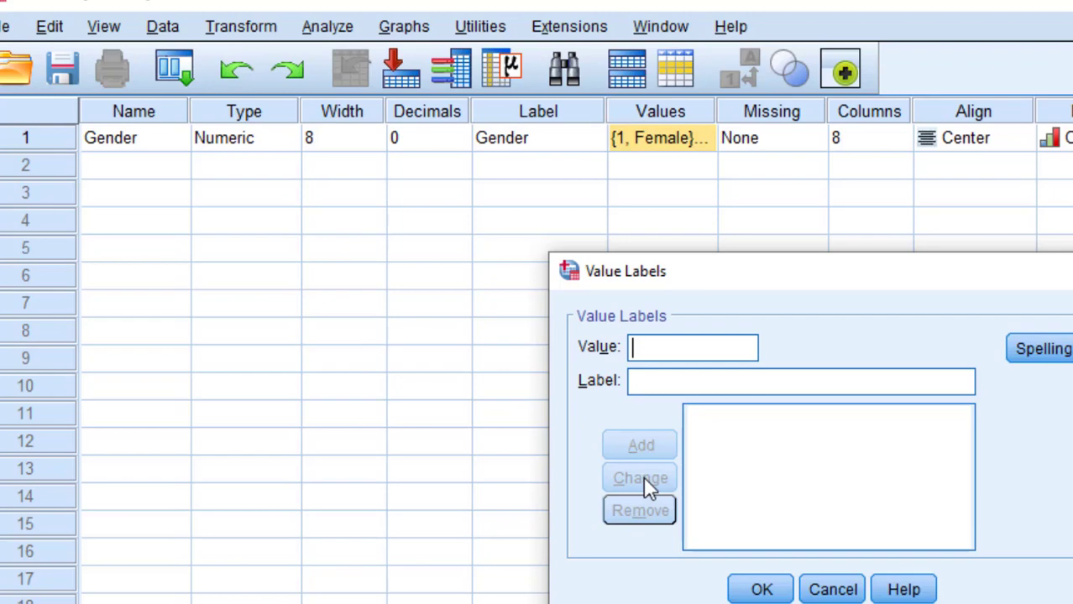
Step: Add value labels 1 = Female and 2 = Male and confirm them
left_click(655, 353)
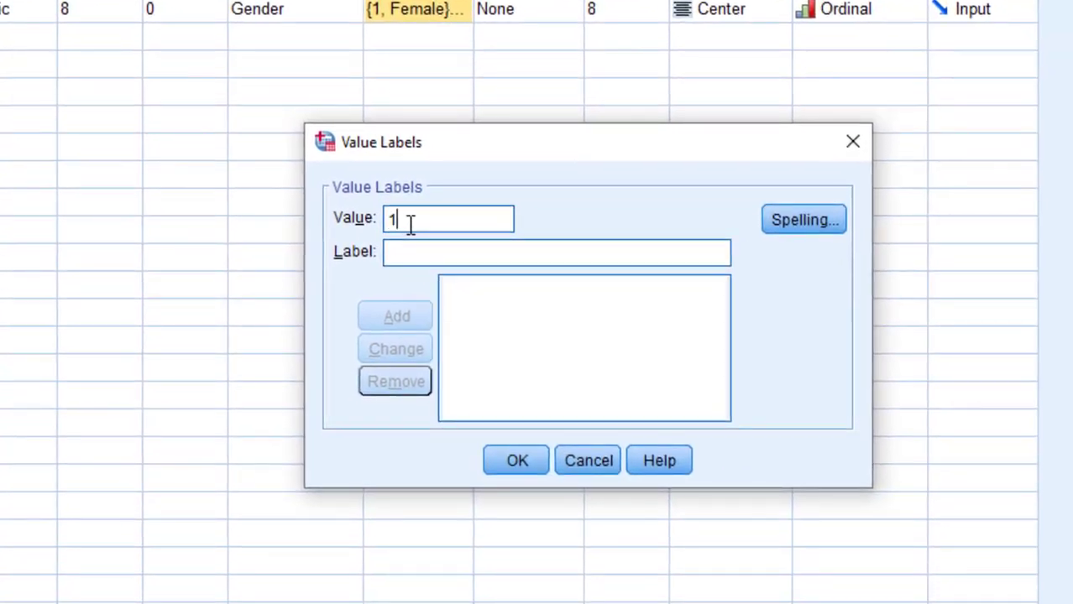
left_click(436, 258)
type("Fe")
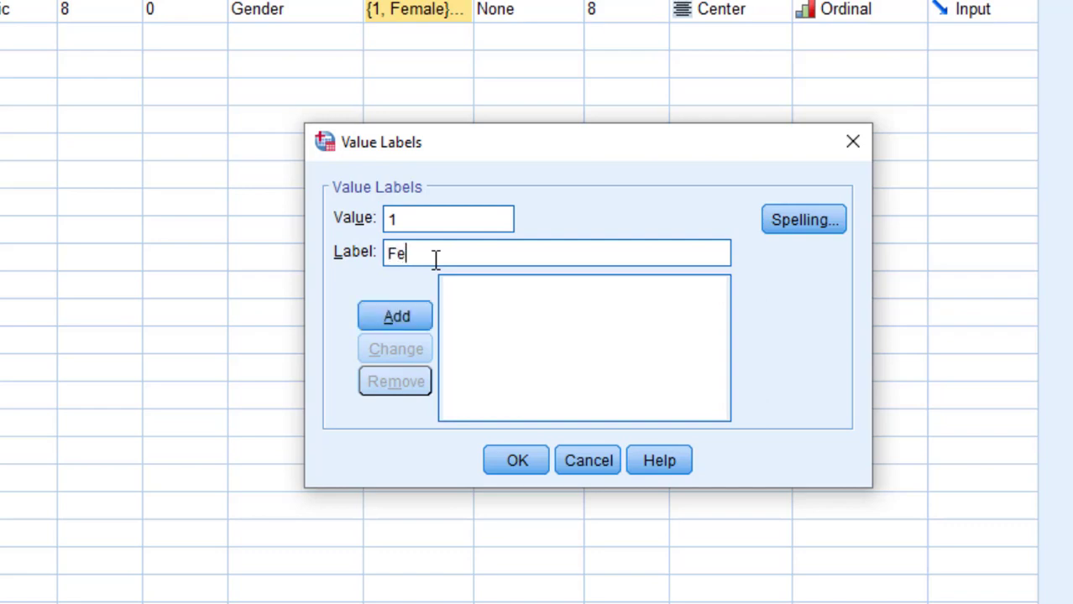
type("male")
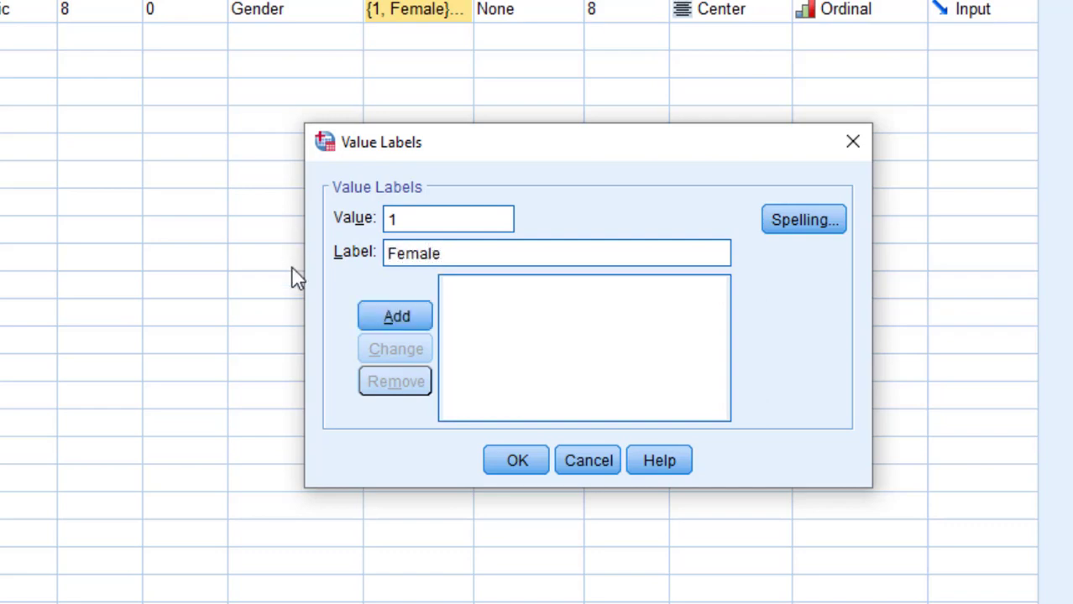
left_click(411, 321)
left_click(402, 217)
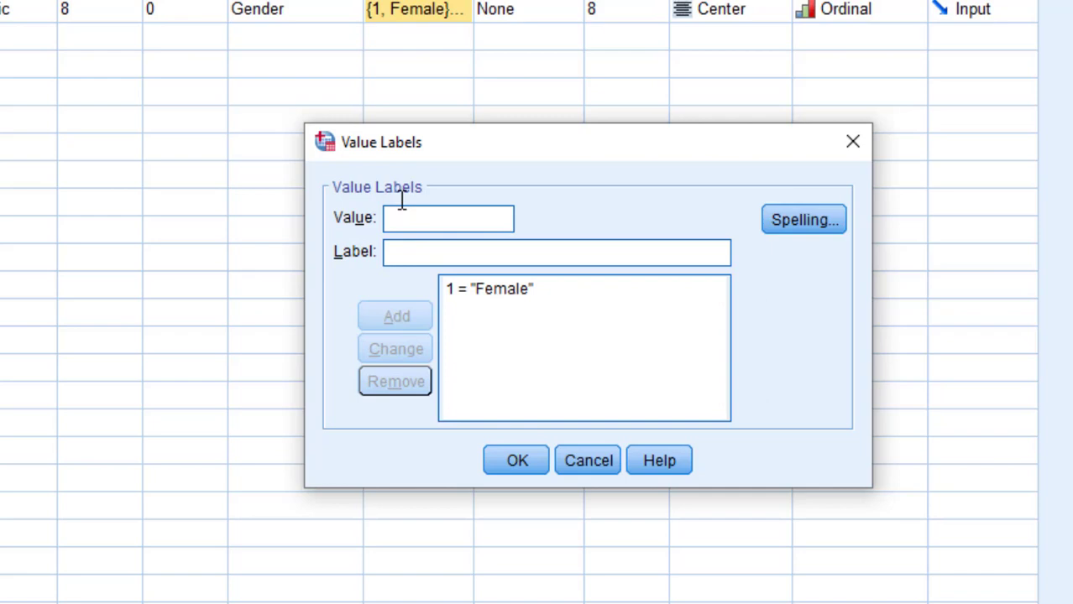
left_click(409, 250)
type("Male")
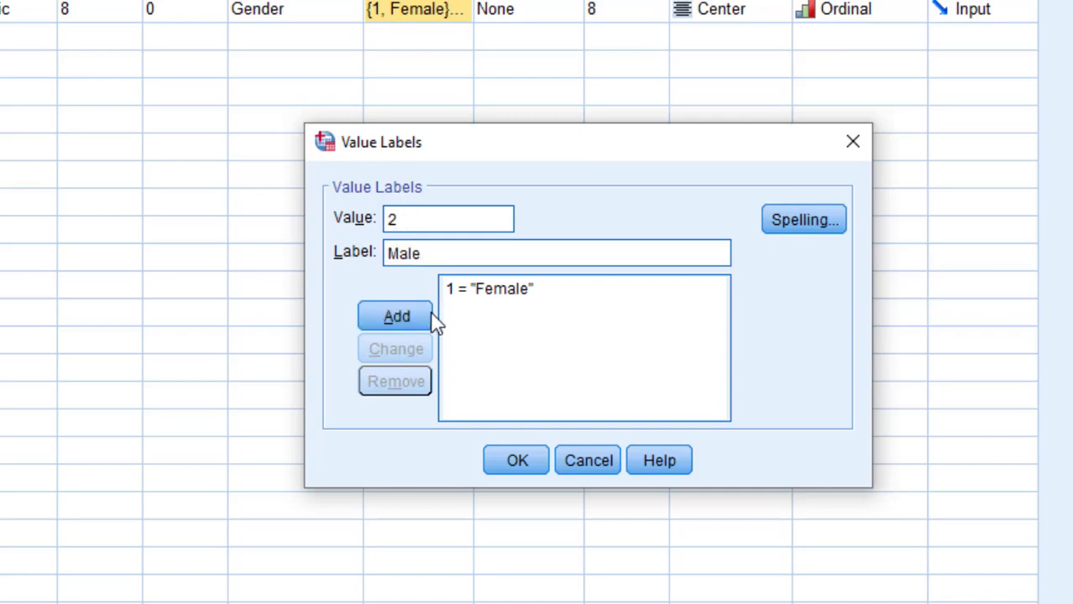
left_click(428, 317)
left_click(517, 470)
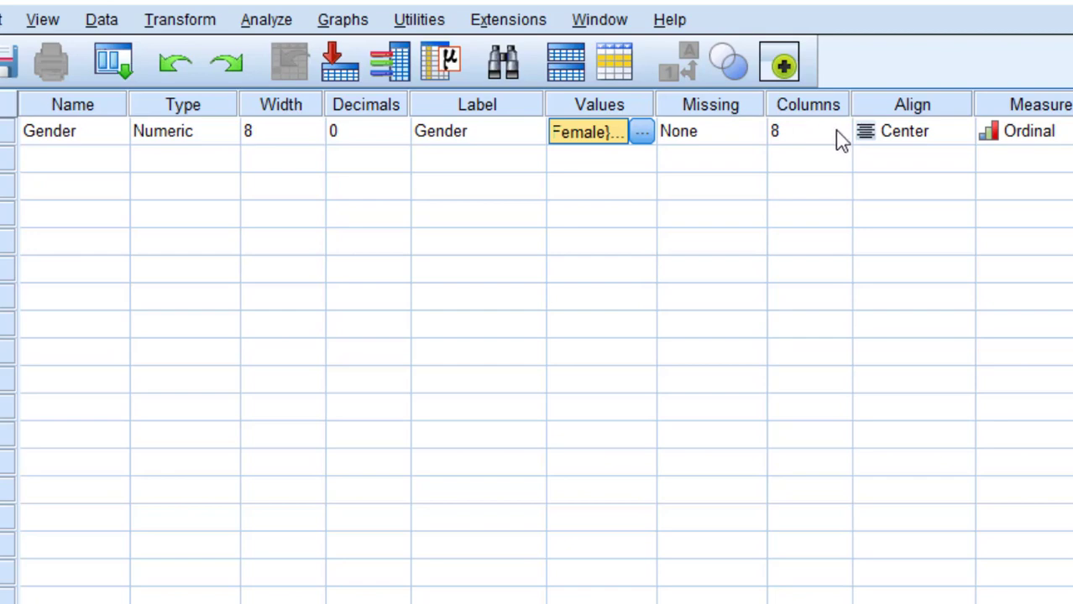
Step: Change Gender's measurement level to Nominal and return to Data View
left_click(926, 141)
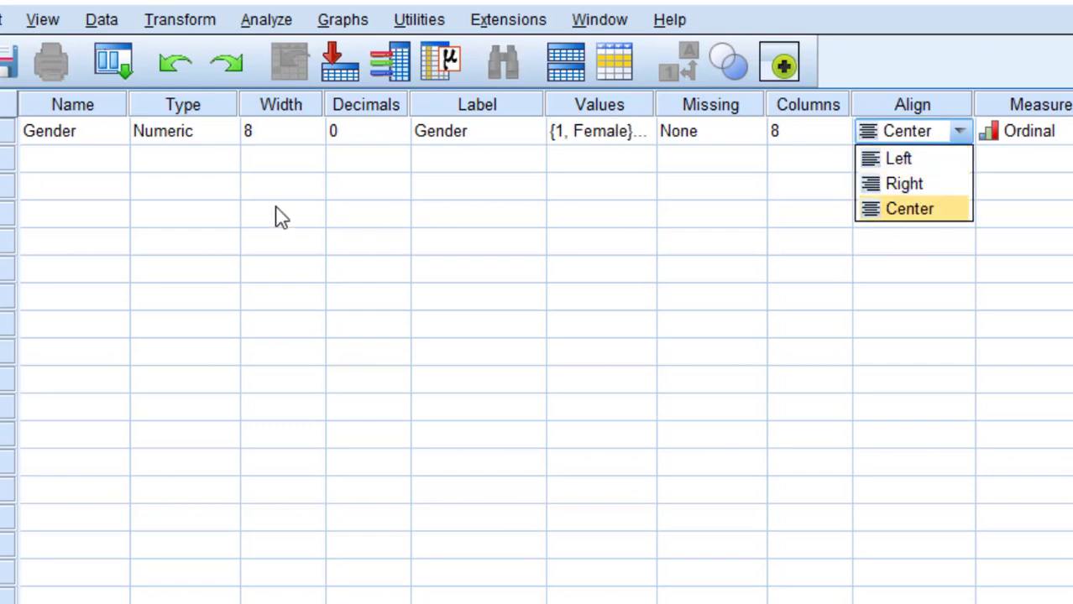
left_click(1059, 139)
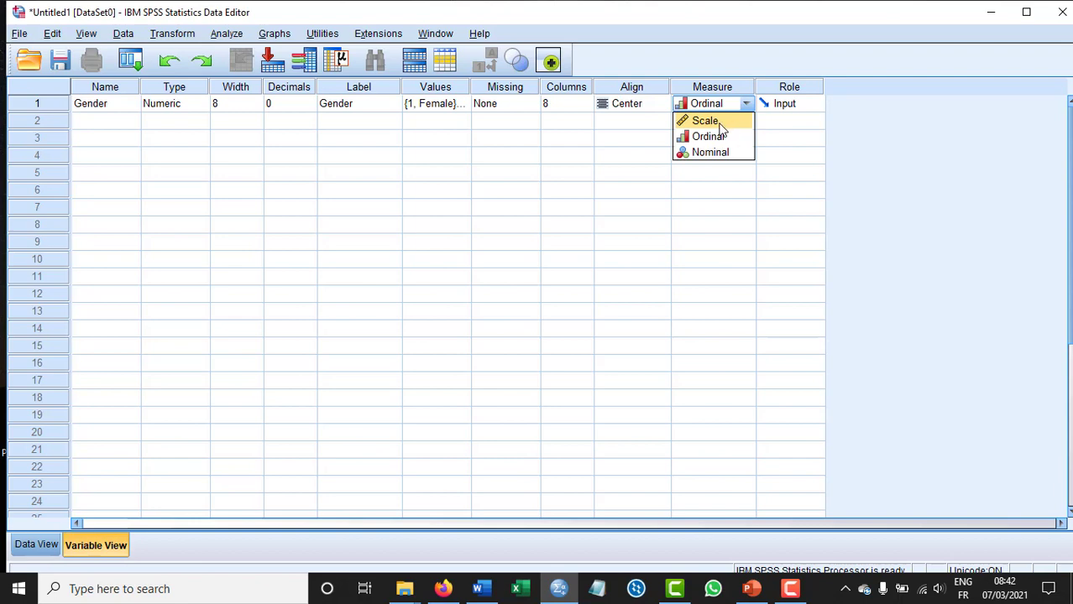
left_click(716, 124)
left_click(732, 110)
left_click(707, 154)
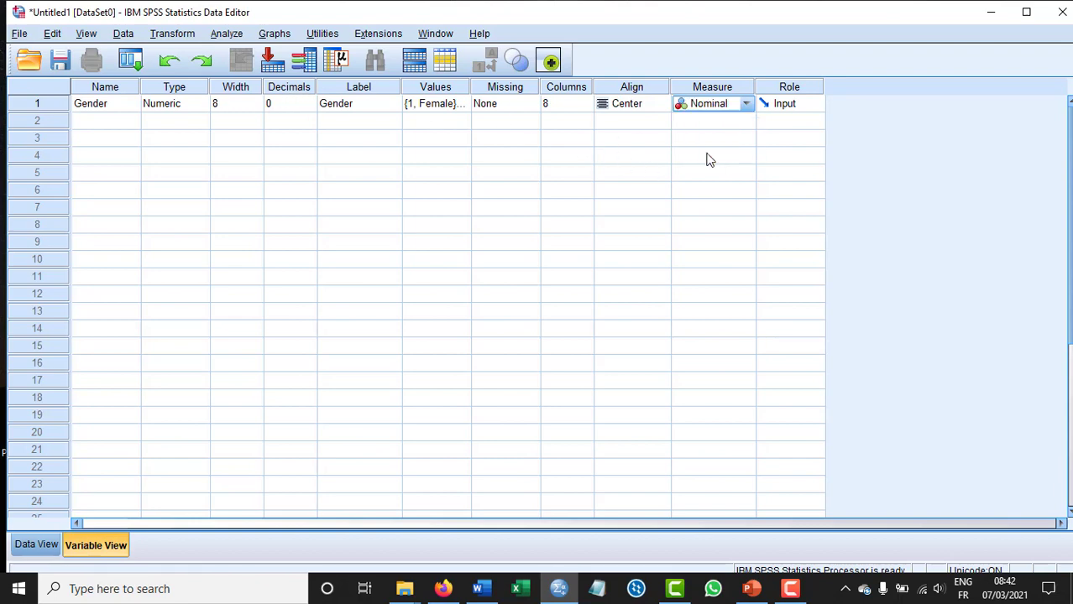
left_click(36, 546)
Step: Enter 1 in row 1 and 2 in row 2 of the Gender column
left_click(112, 109)
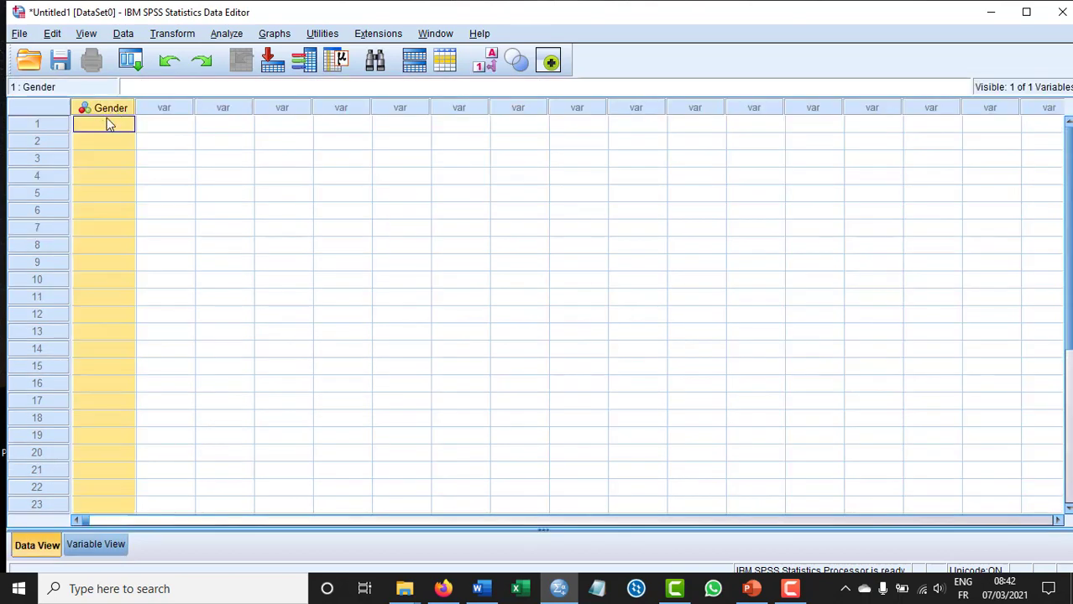
left_click(99, 123)
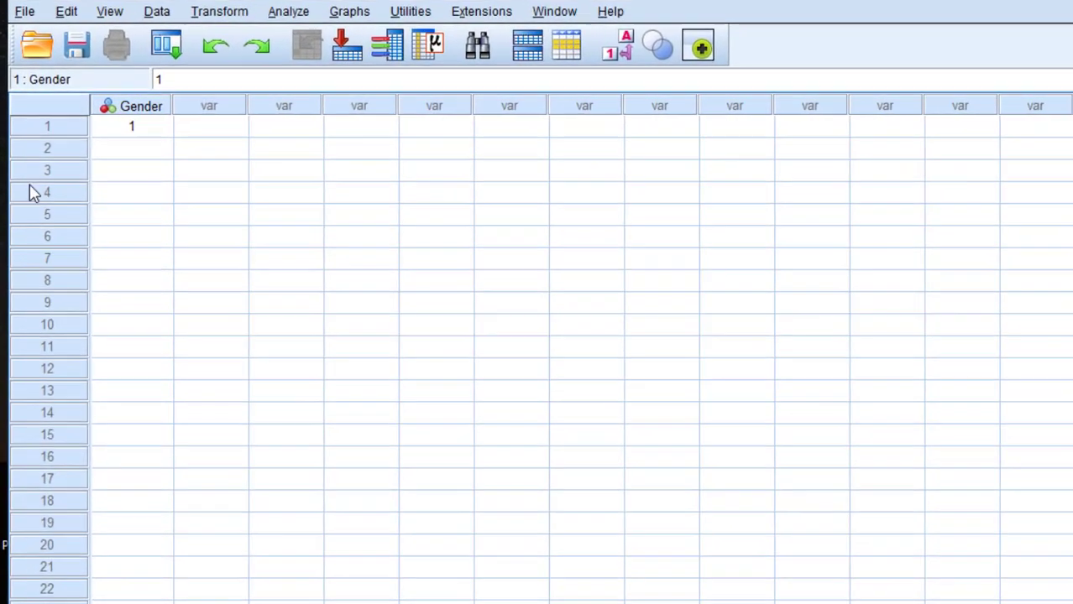
left_click(148, 153)
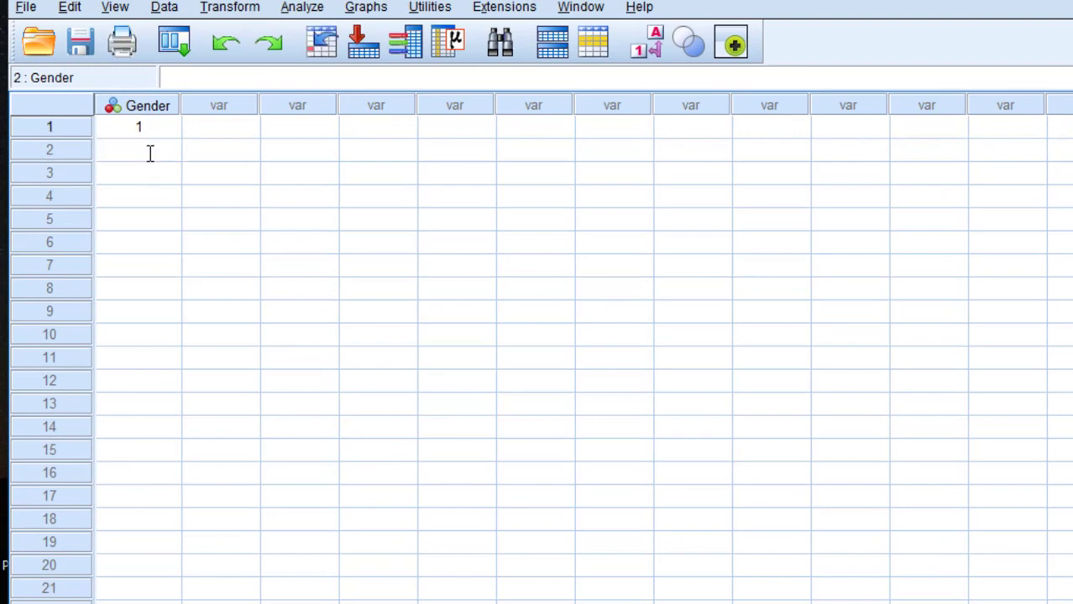
type("2")
left_click(130, 177)
scroll(117, 420, "down", 6)
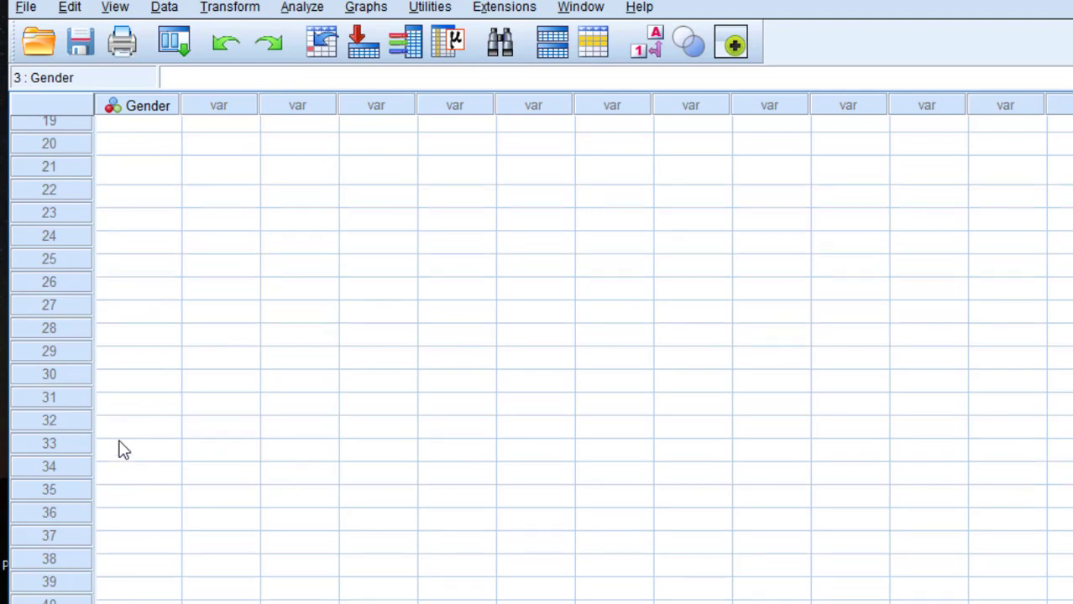
scroll(119, 436, "up", 6)
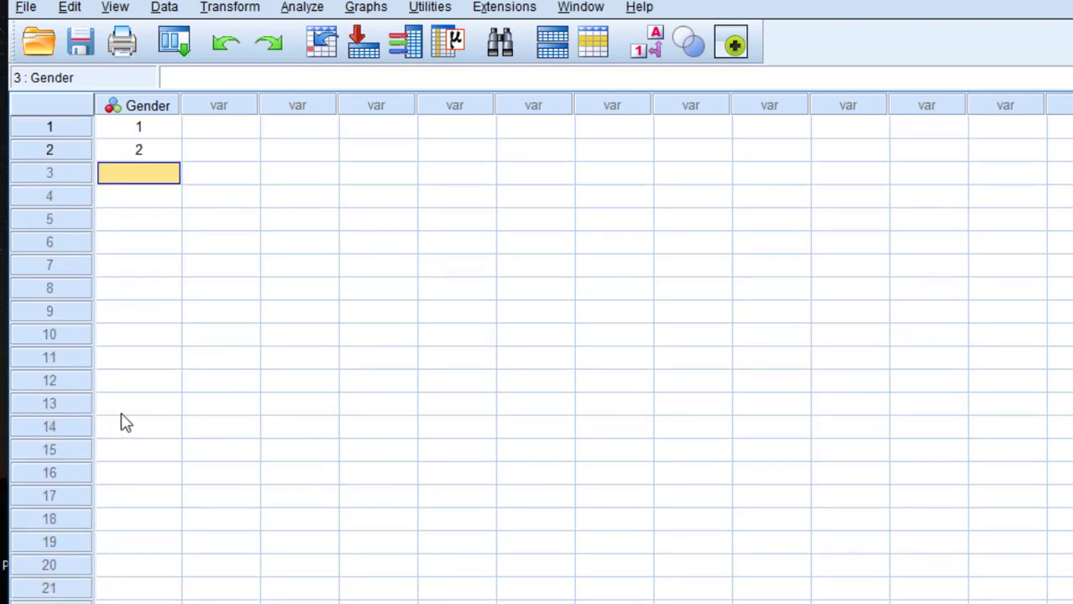